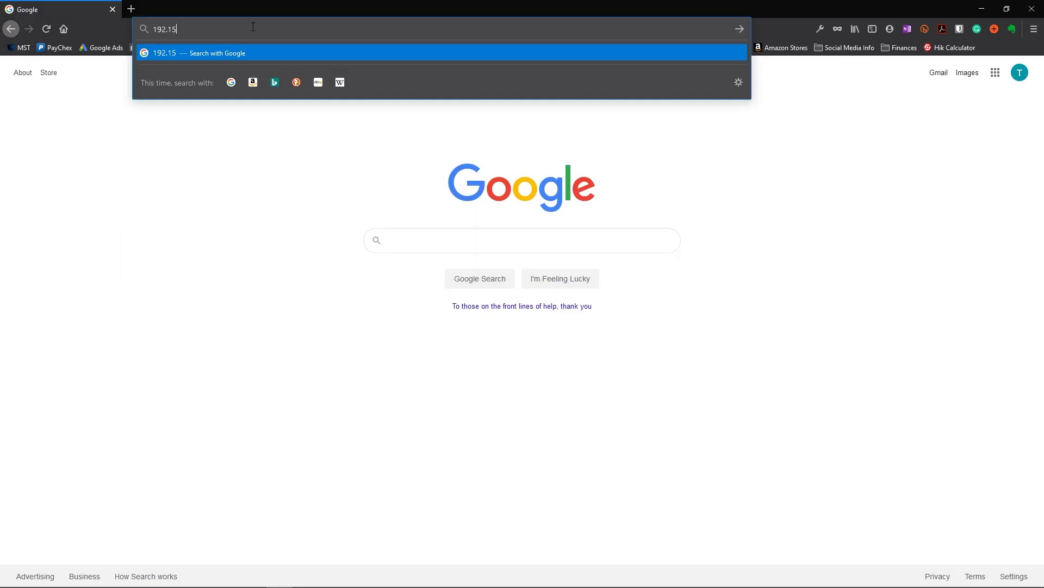
- Load 192.168.1.20 in Firefox and accept the self-signed certificate warning
type("68.1.20")
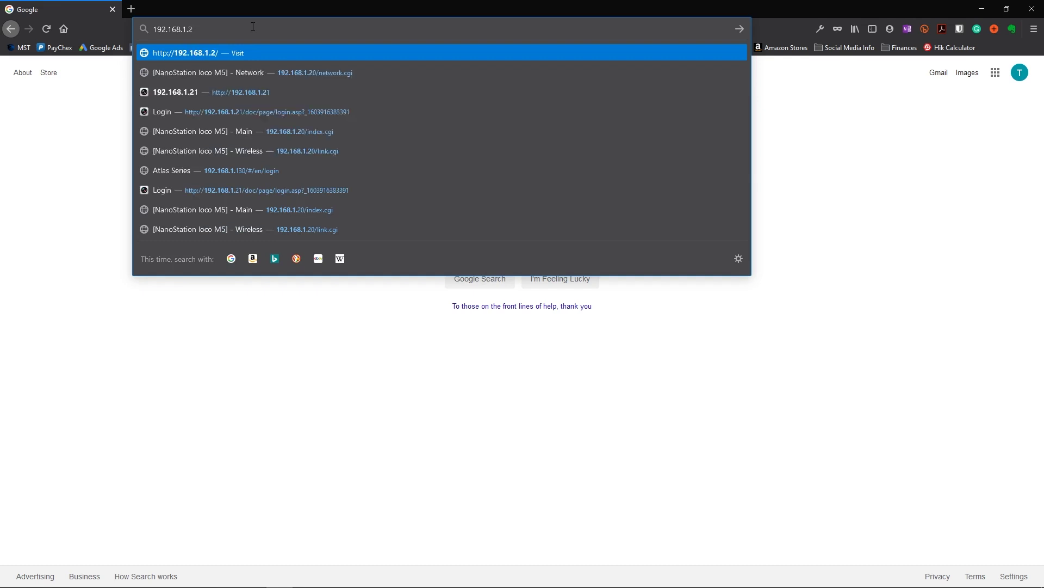
key("Return")
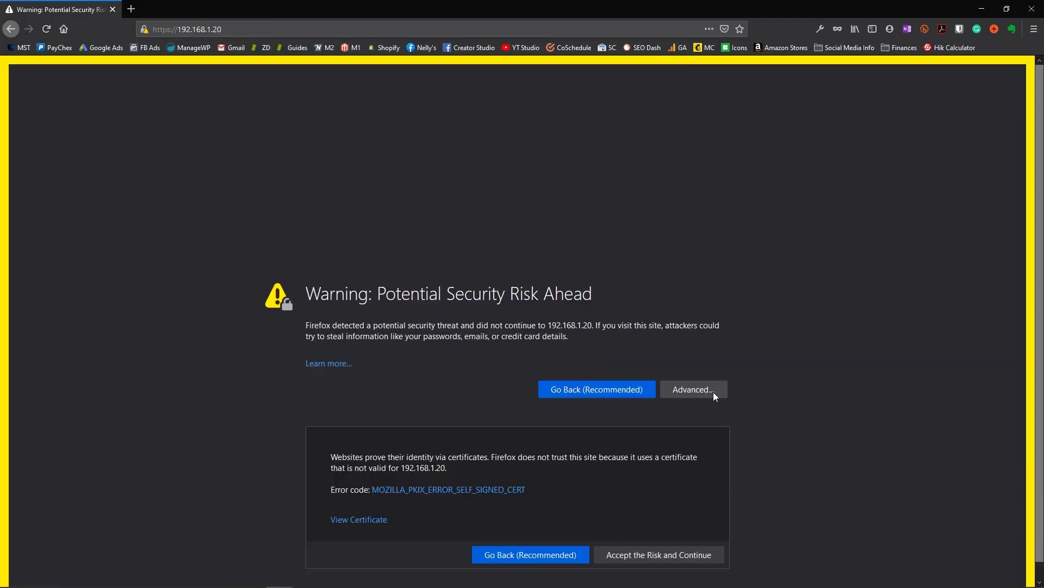
left_click(638, 539)
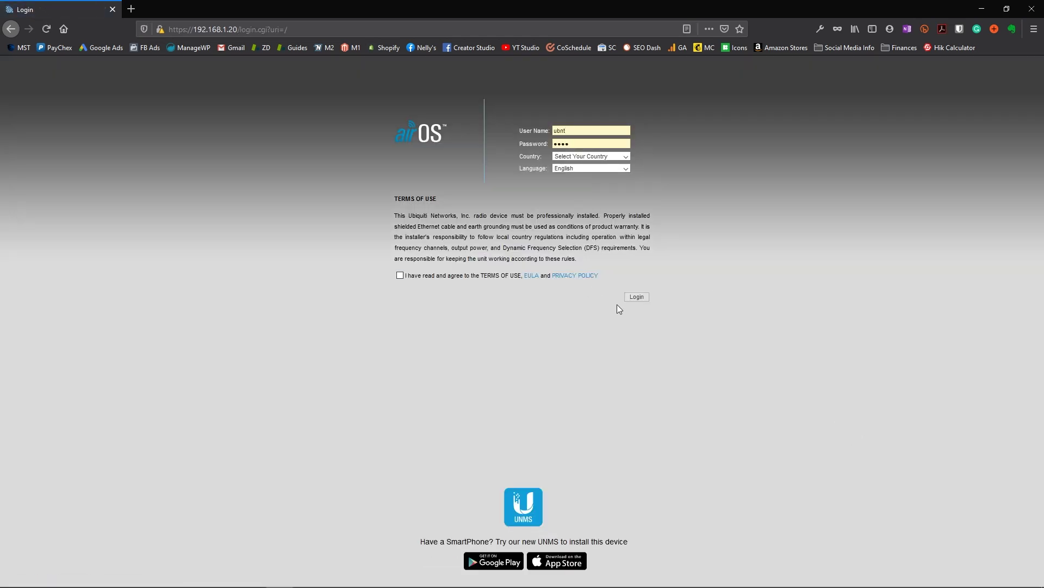
- Log in with United States as the country and set Wireless Mode to Access Point
left_click(637, 303)
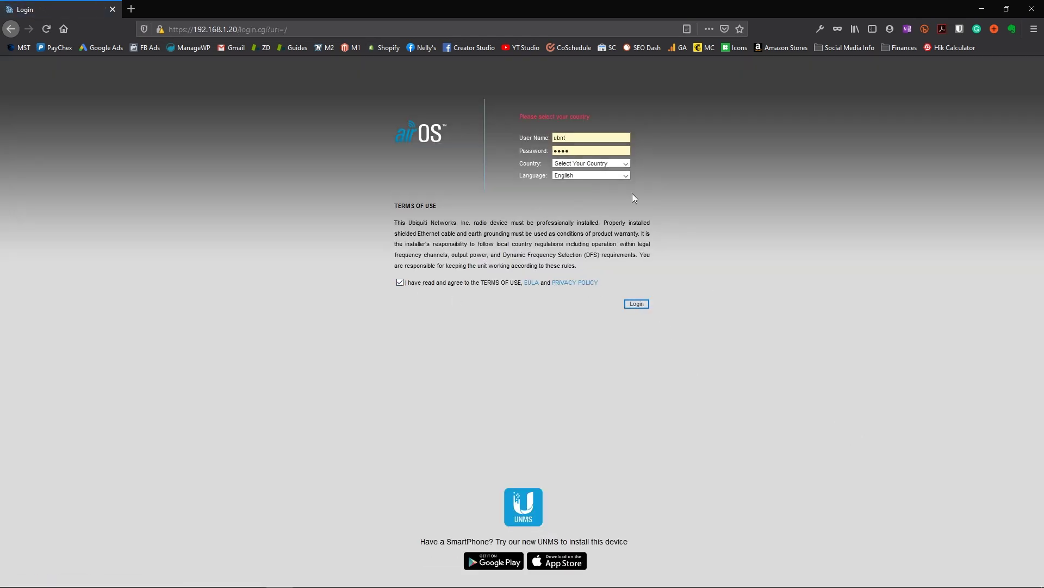
left_click(592, 165)
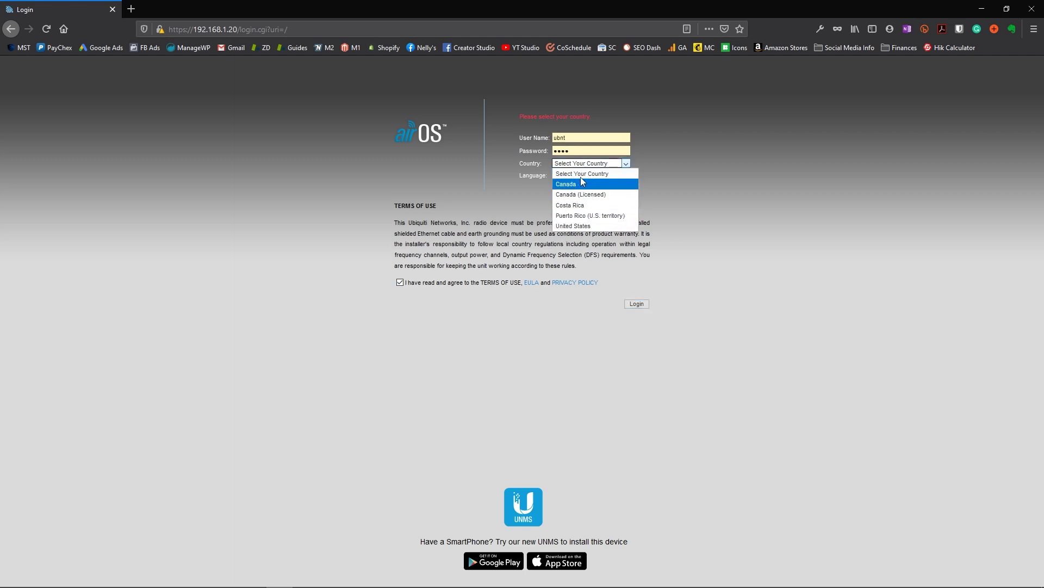
left_click(590, 225)
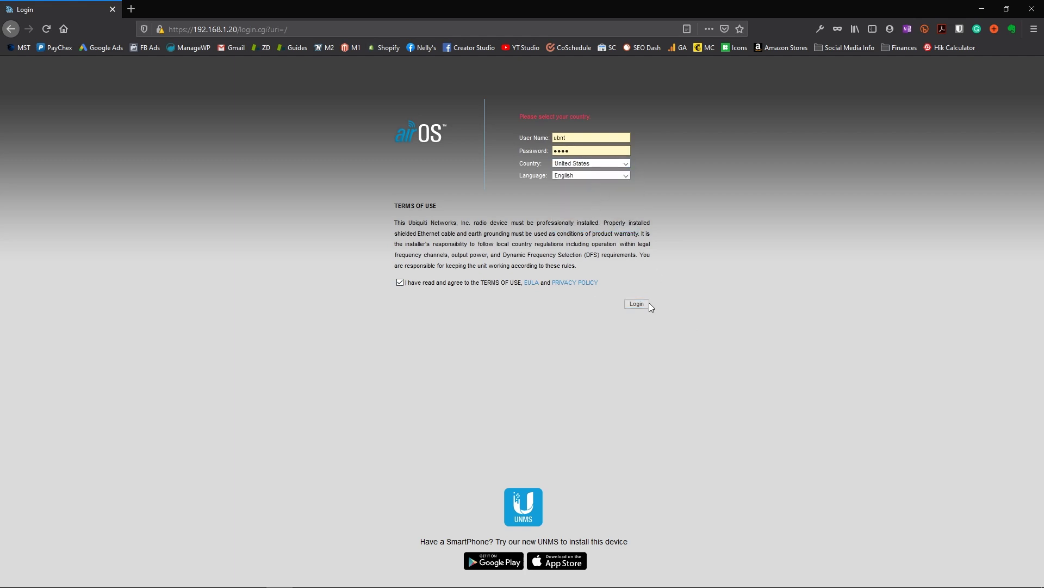
left_click(646, 304)
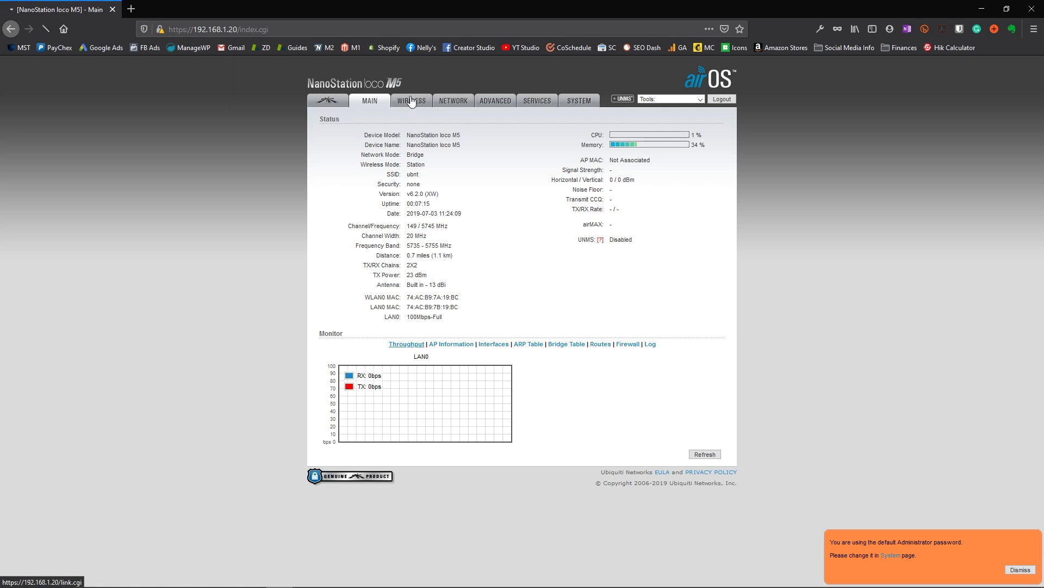
left_click(411, 102)
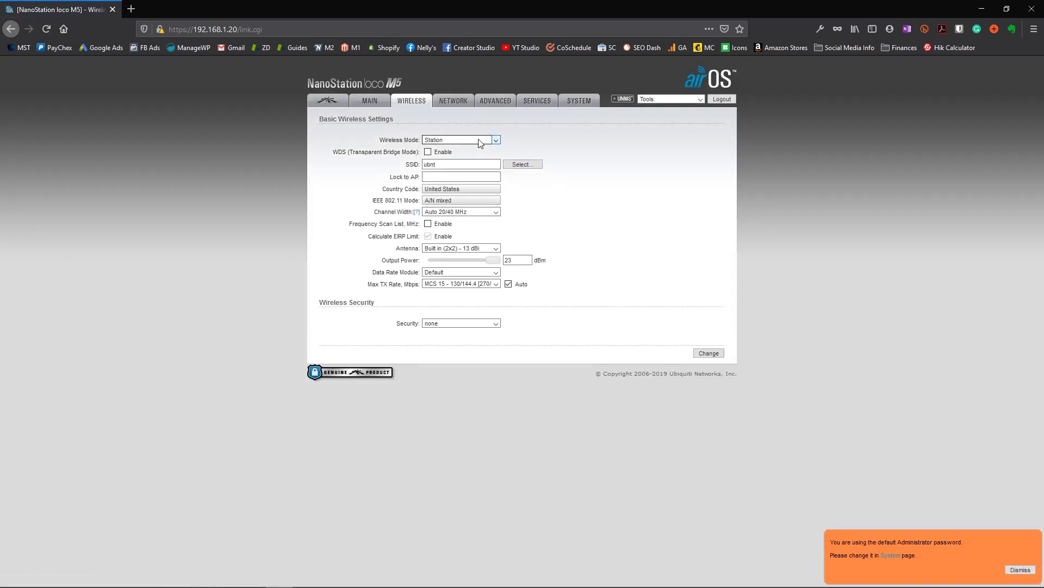
left_click(481, 142)
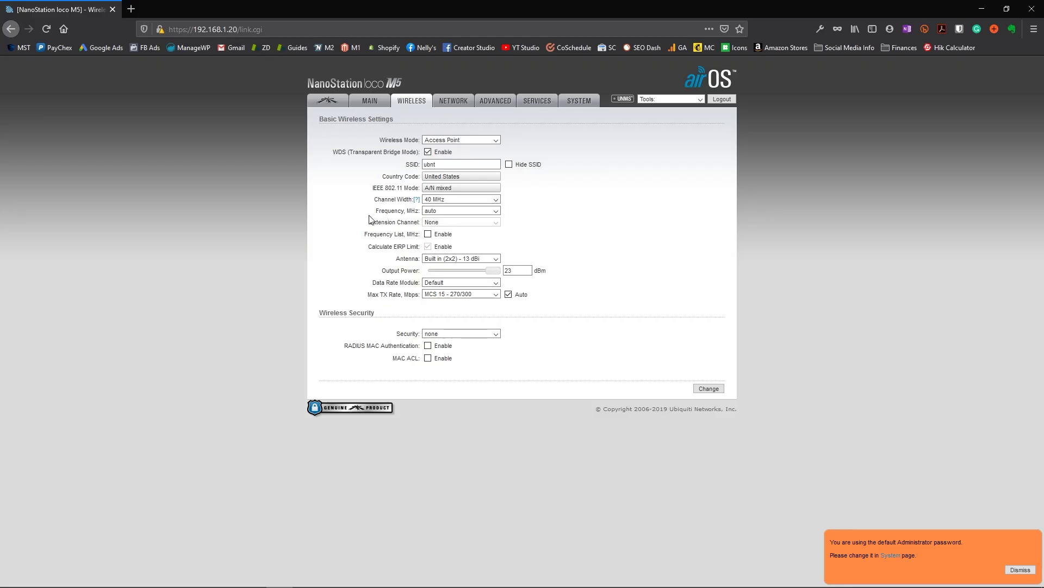
- Submit the Access Point settings, replace the default admin password, and apply the configuration
left_click(709, 388)
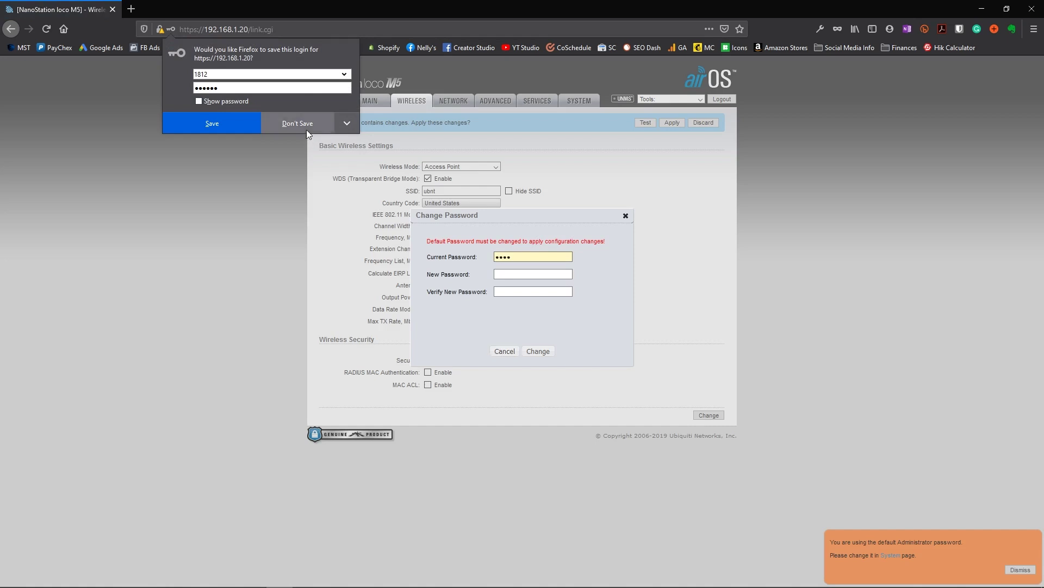
left_click(308, 129)
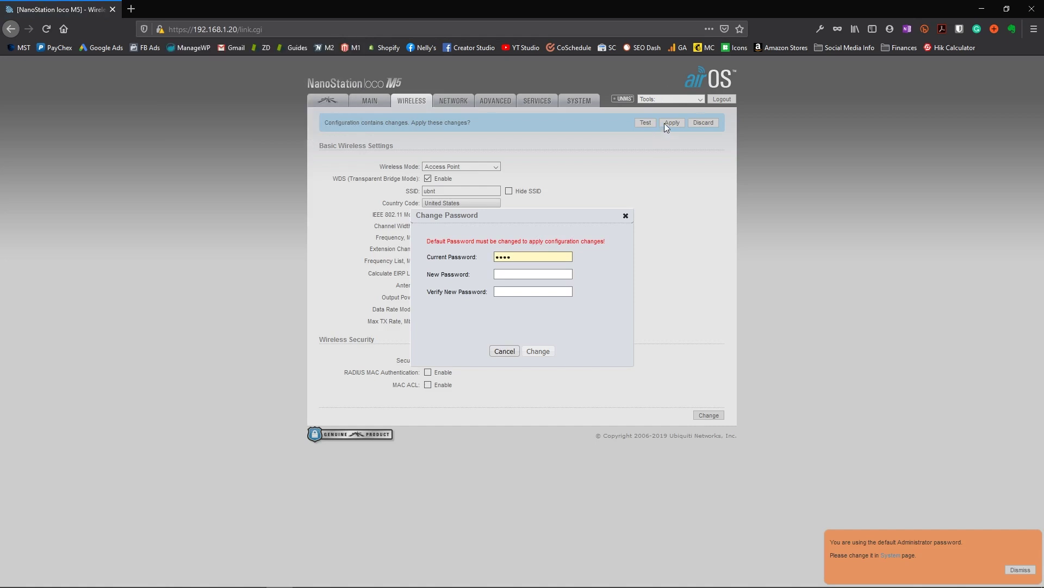
left_click(506, 275)
type("•••••")
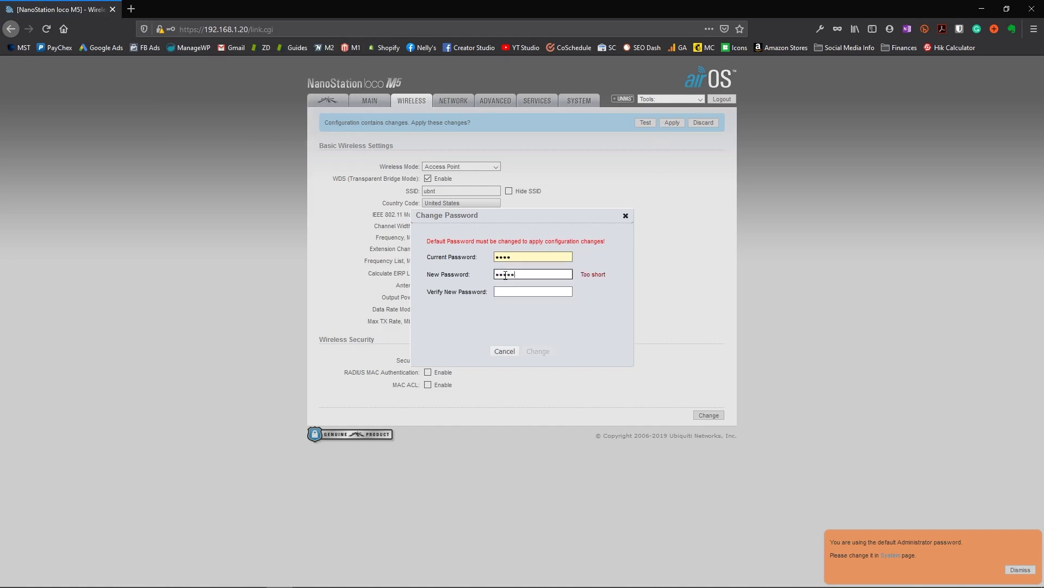
left_click(542, 352)
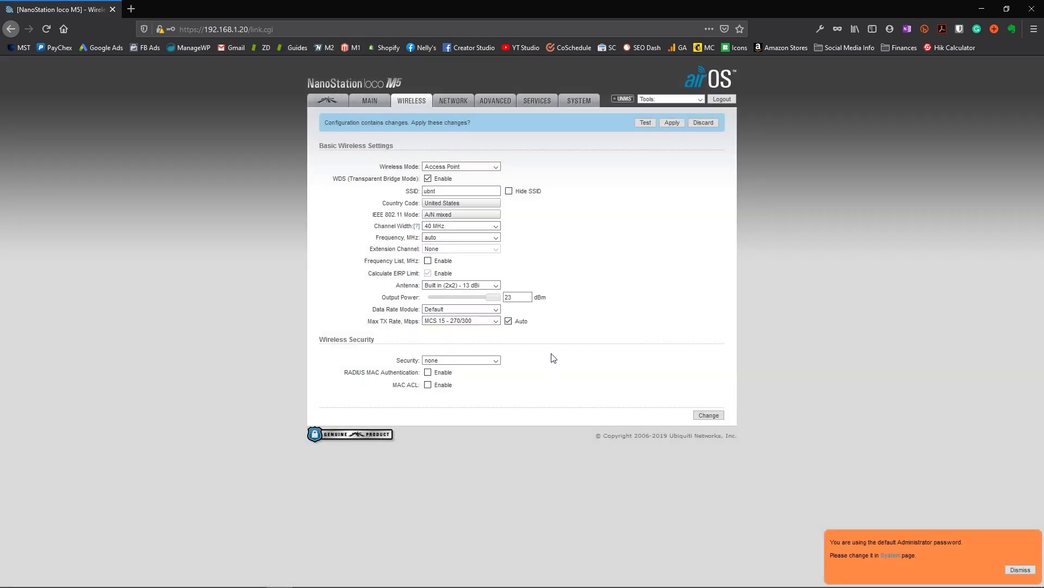
left_click(671, 123)
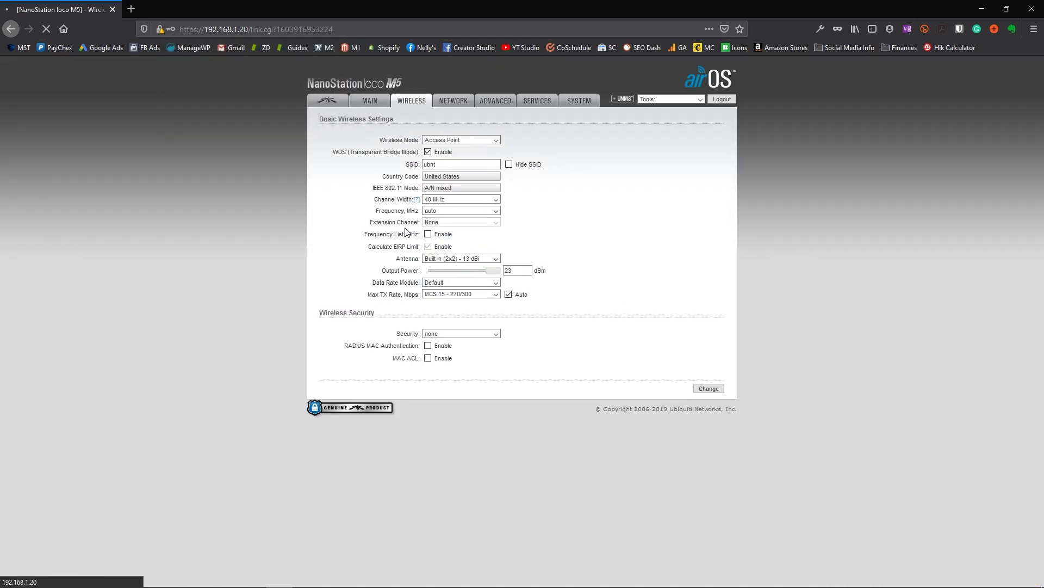
left_click(454, 103)
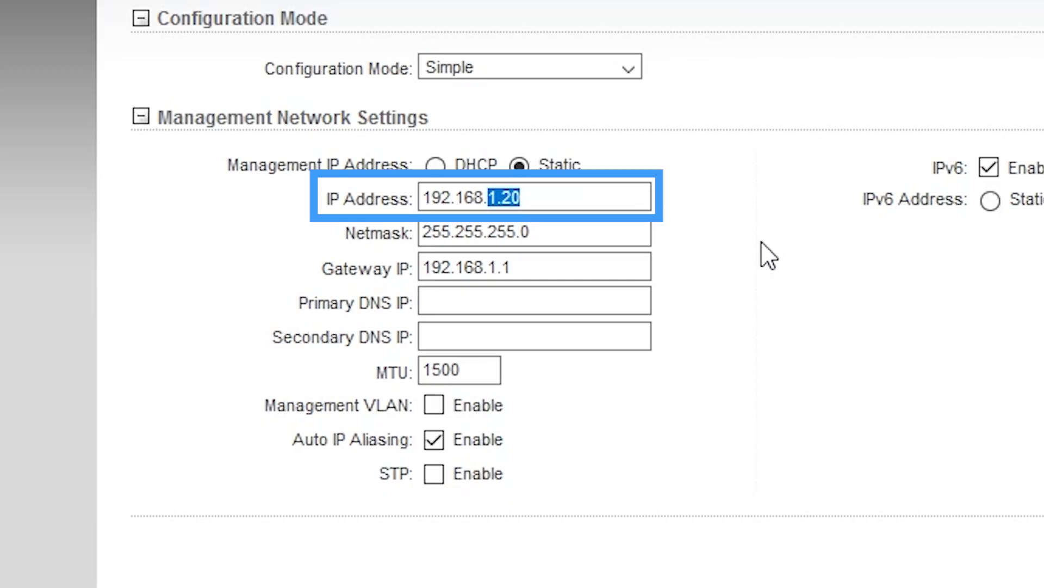
- Retype the management IP address to 192.168.2.20
type("2")
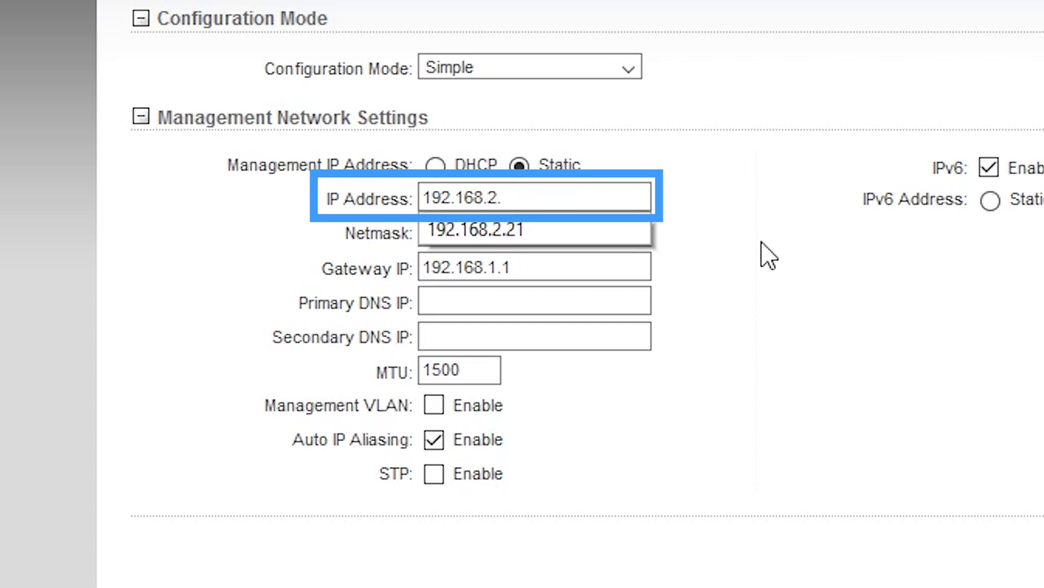
type(".20/login.cgi?uri=/")
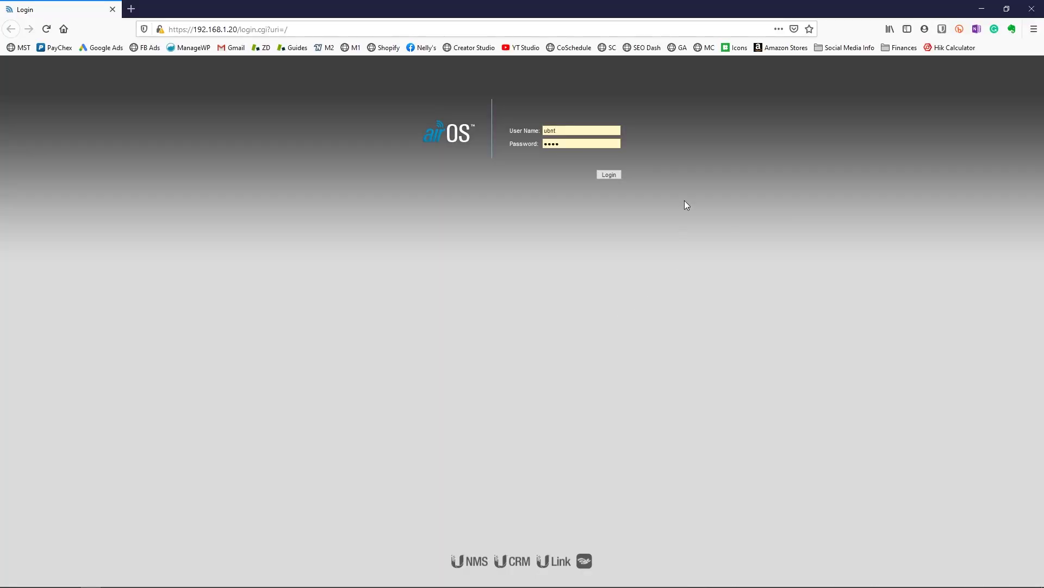
- Log in to the second NanoStation and view its Station-mode wireless settings
left_click(618, 174)
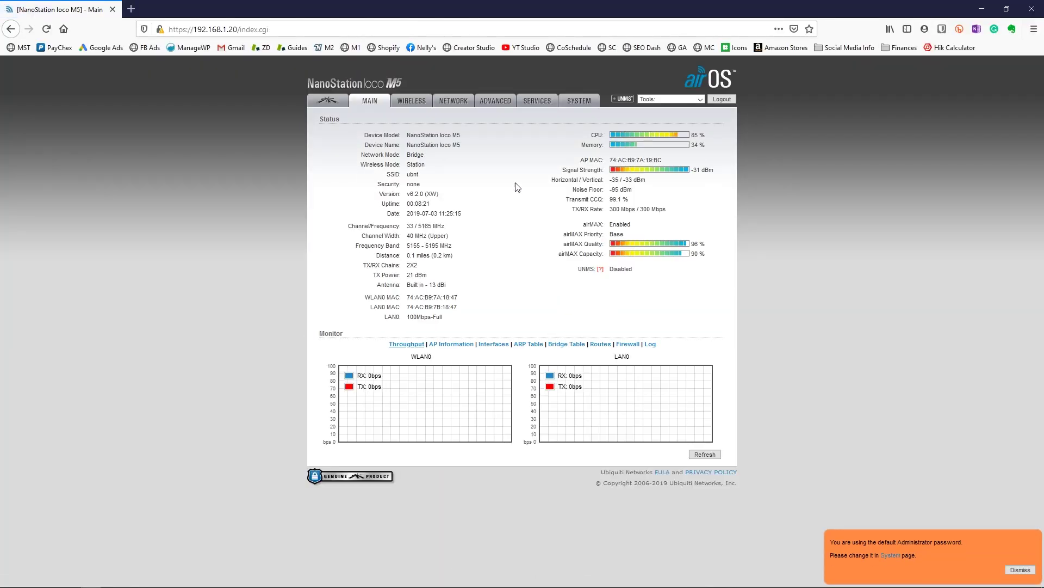
left_click(412, 103)
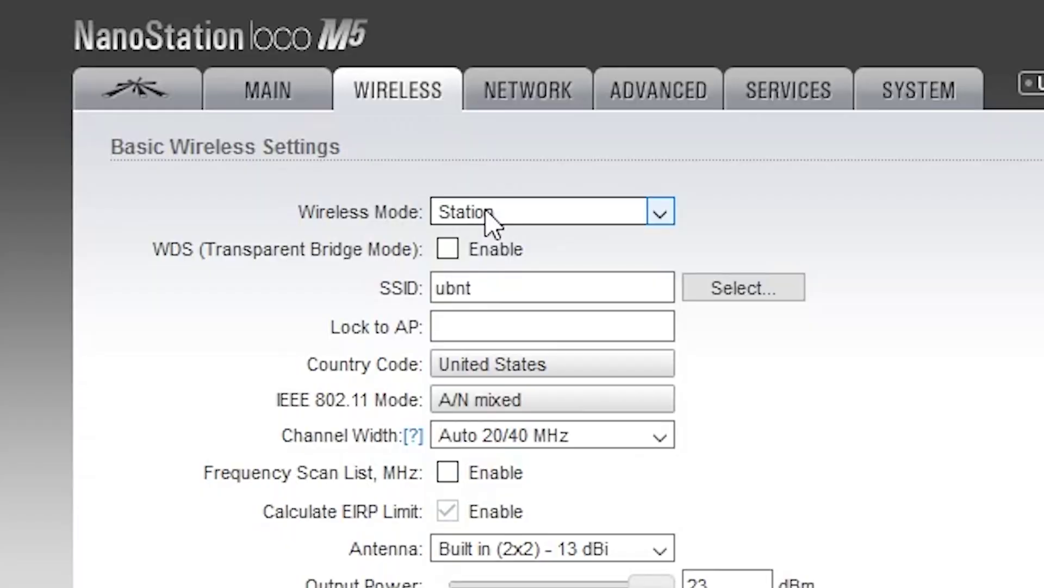
- Enable WDS in Station mode, set a new admin password, and apply the changes
left_click(456, 248)
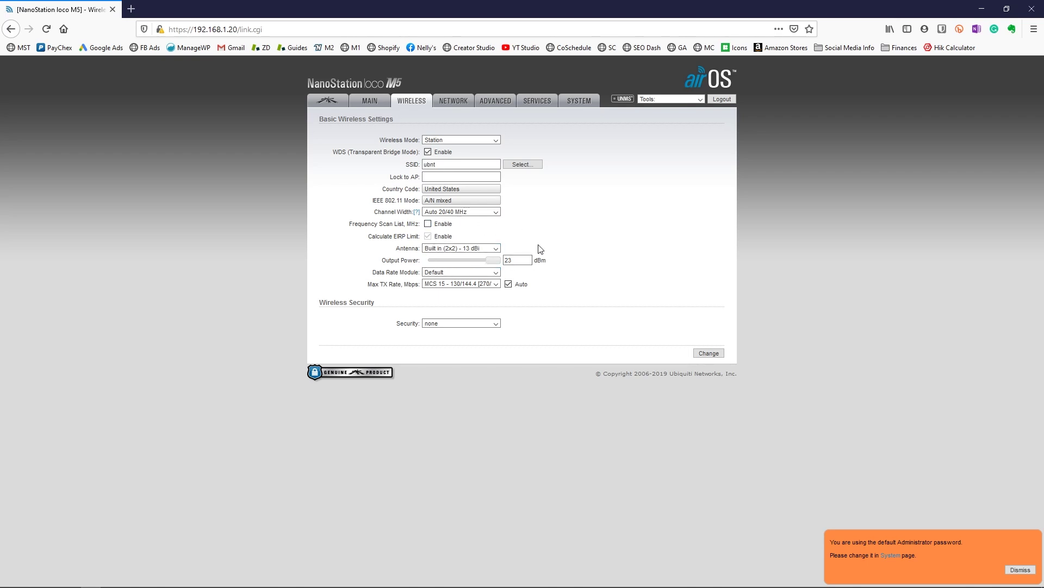
left_click(708, 354)
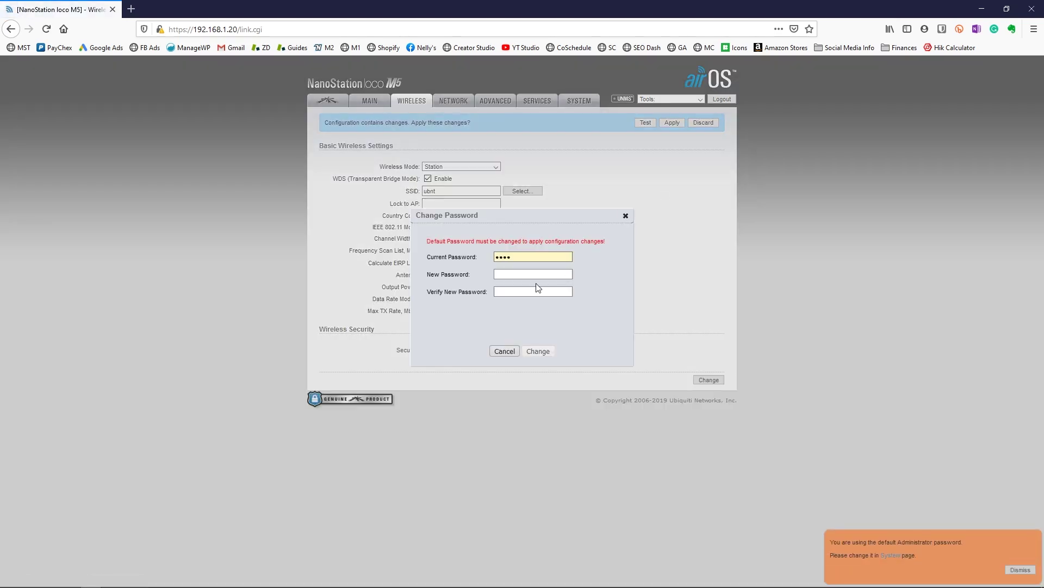
left_click(534, 274)
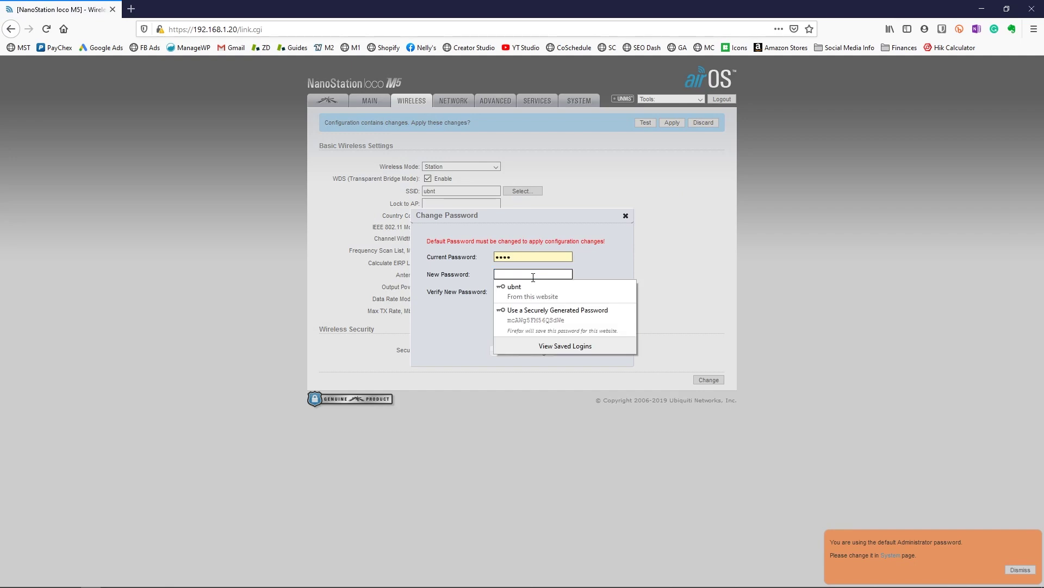
type("abc")
key("Tab")
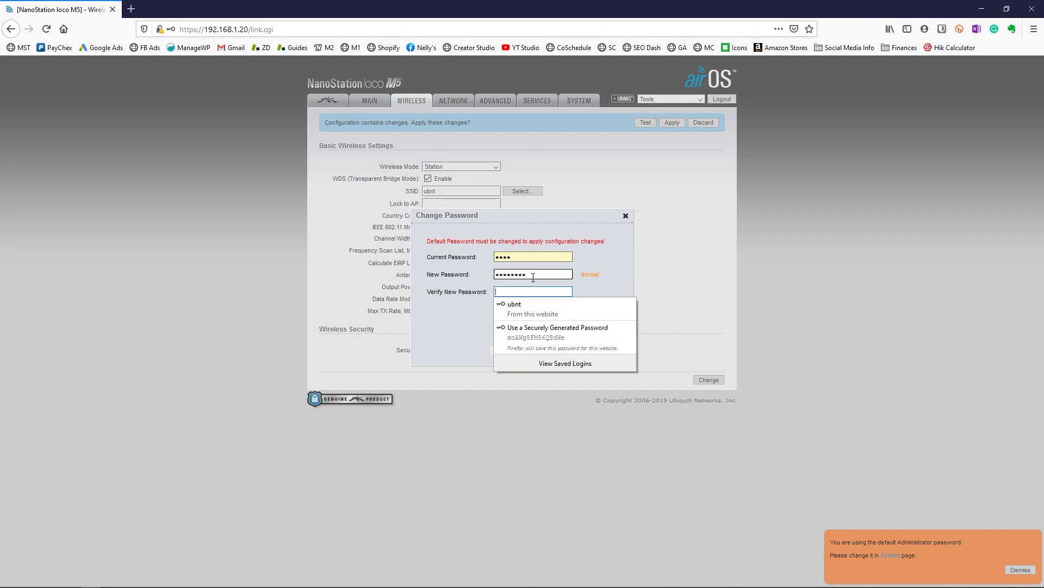
type("abcde")
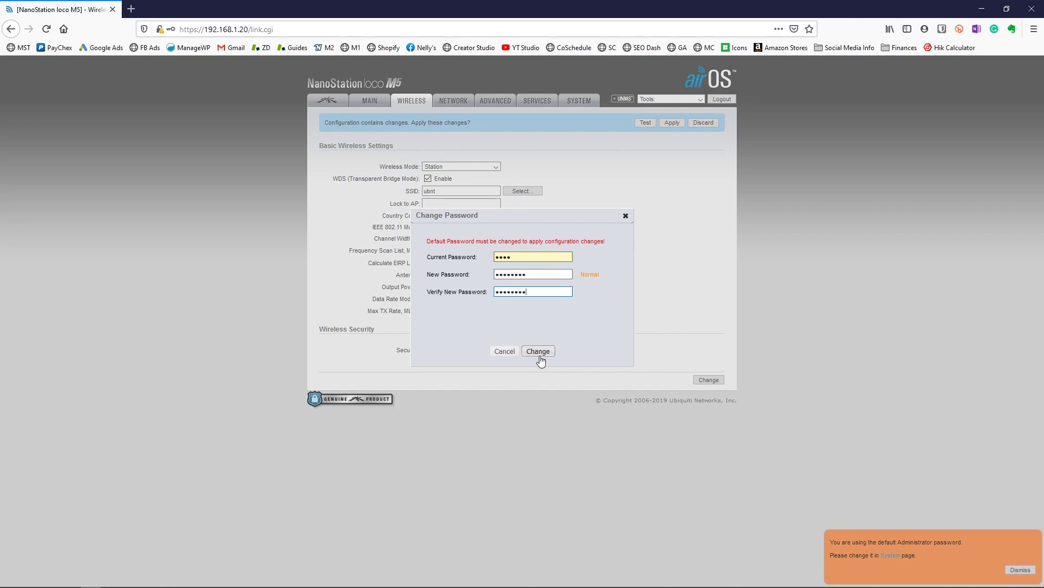
left_click(539, 357)
left_click(672, 122)
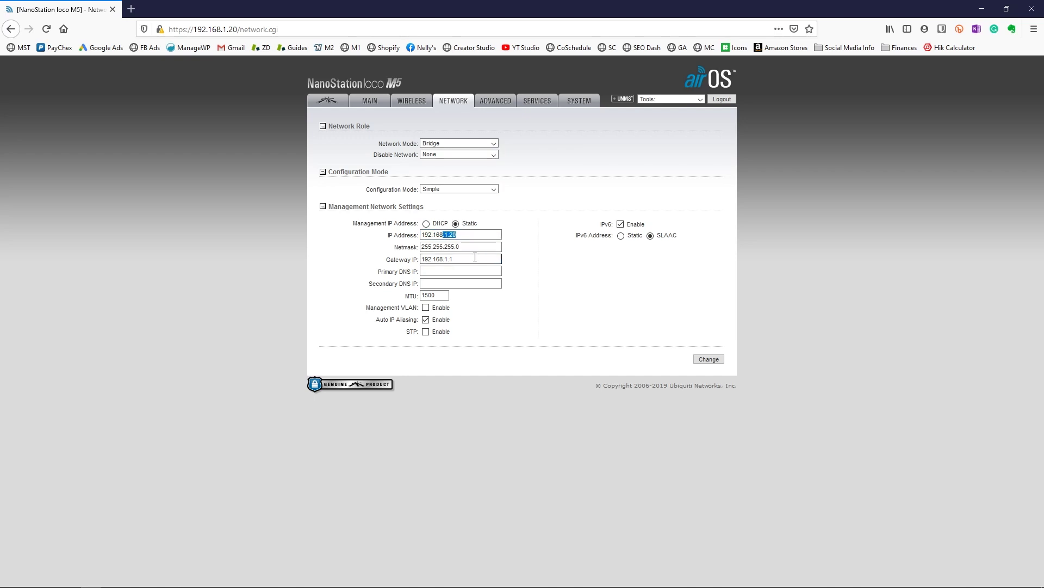
- Change the second radio's management IP address to 192.168.2.21 and submit it
type("2")
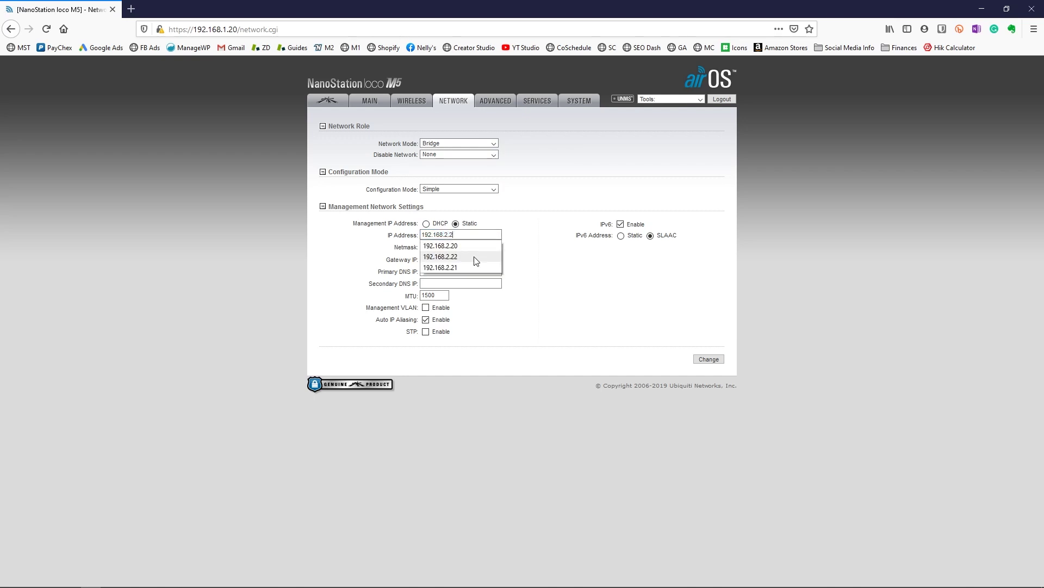
type("1")
left_click(549, 212)
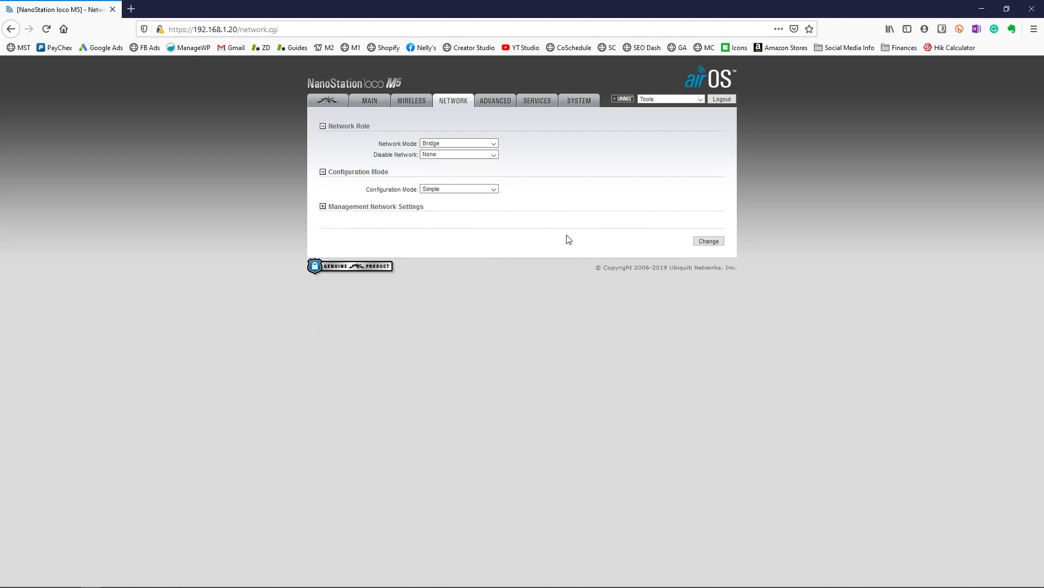
left_click(709, 232)
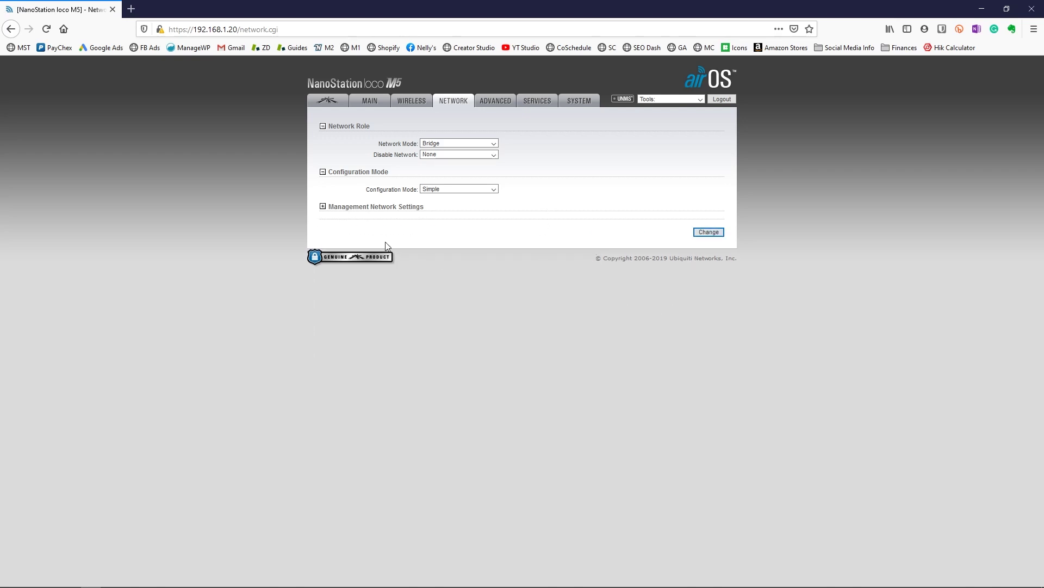